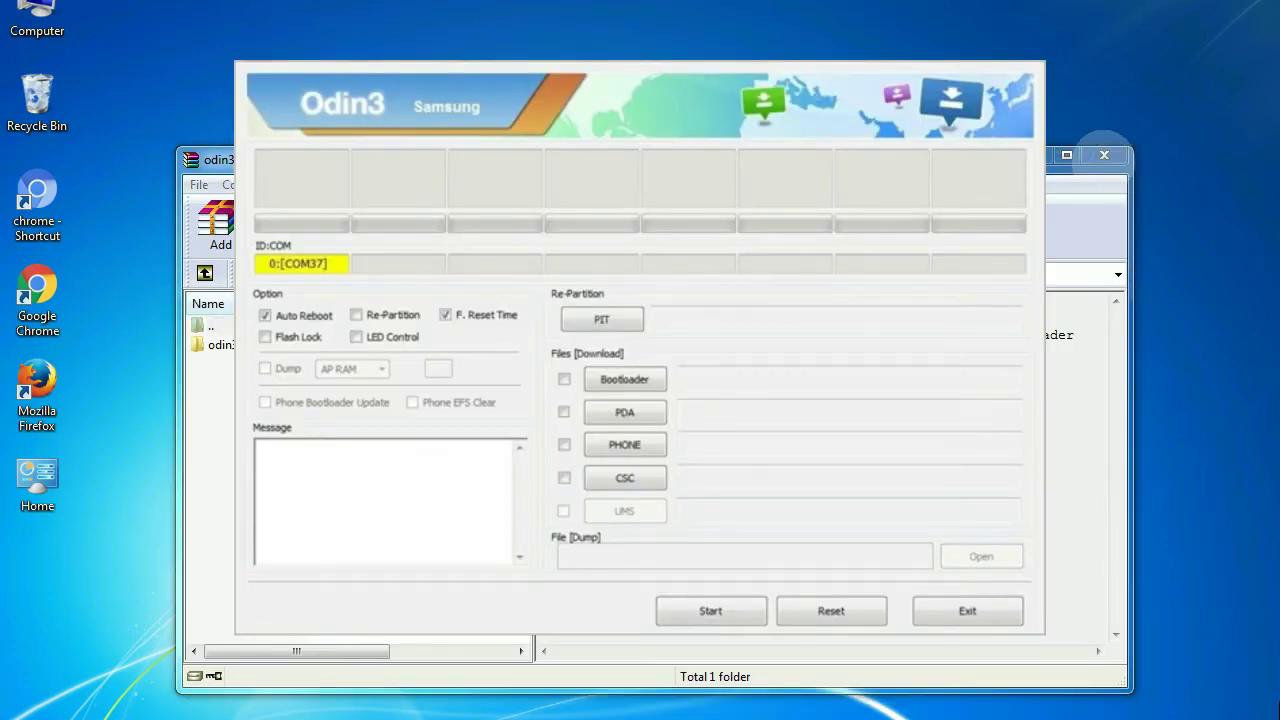
- Close the WinRAR archive window sitting behind Odin3
{"action": "left_click", "coordinate": [1104, 155]}
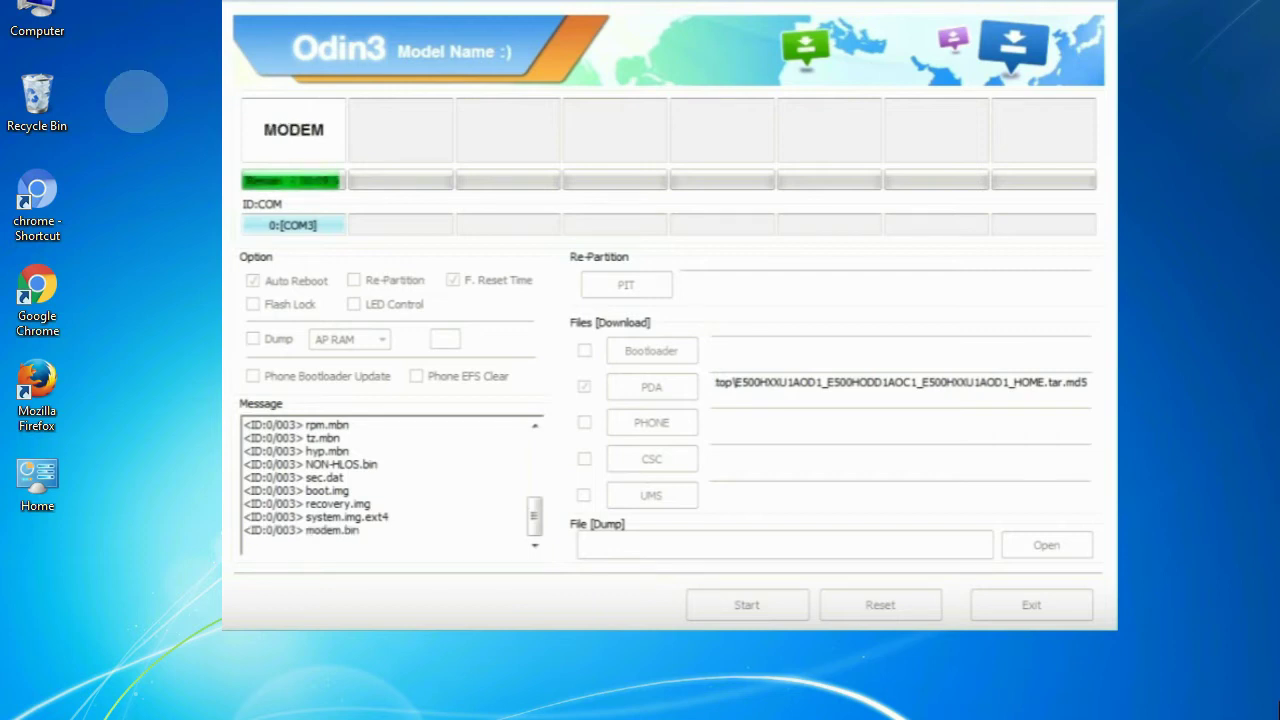
- Close the Odin3 window to leave only the desktop with the v3.09 archive
{"action": "left_click", "coordinate": [38, 98]}
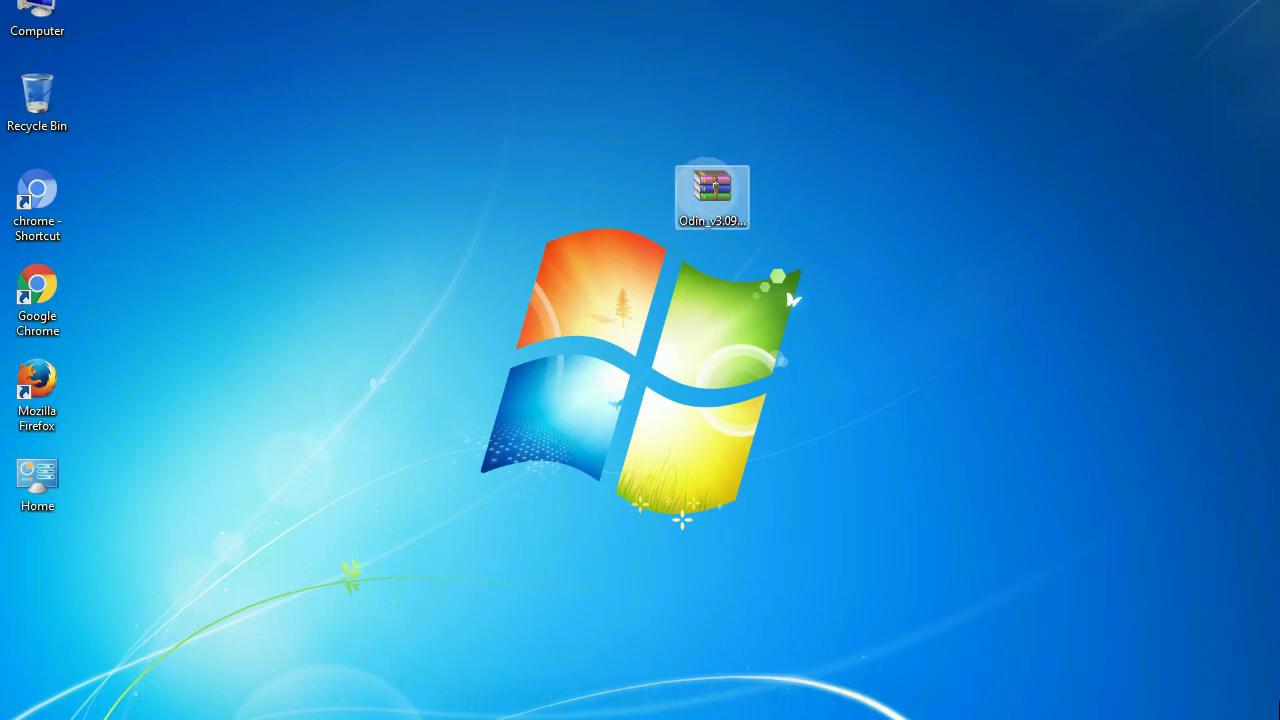
- Extract the Odin_v3.09 archive onto the desktop with Extract Here
{"action": "right_click", "coordinate": [707, 188]}
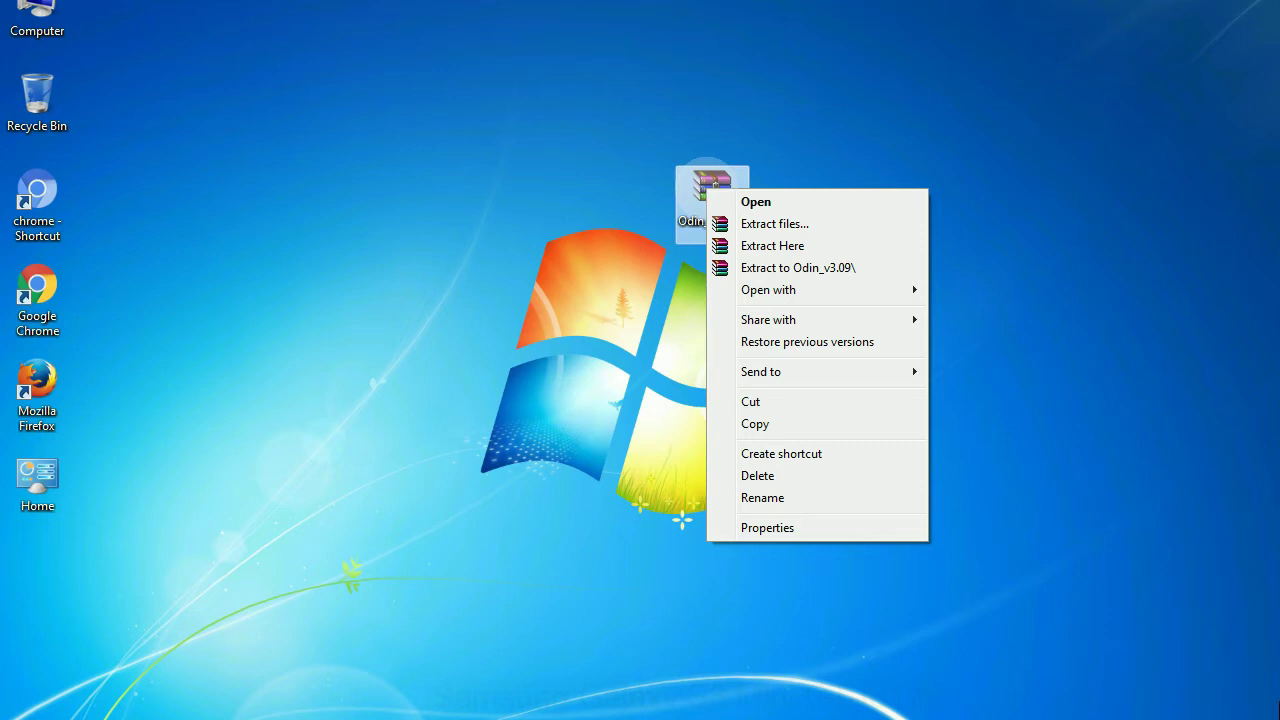
{"action": "key", "text": "Down"}
{"action": "key", "text": "Down"}
{"action": "key", "text": "Down"}
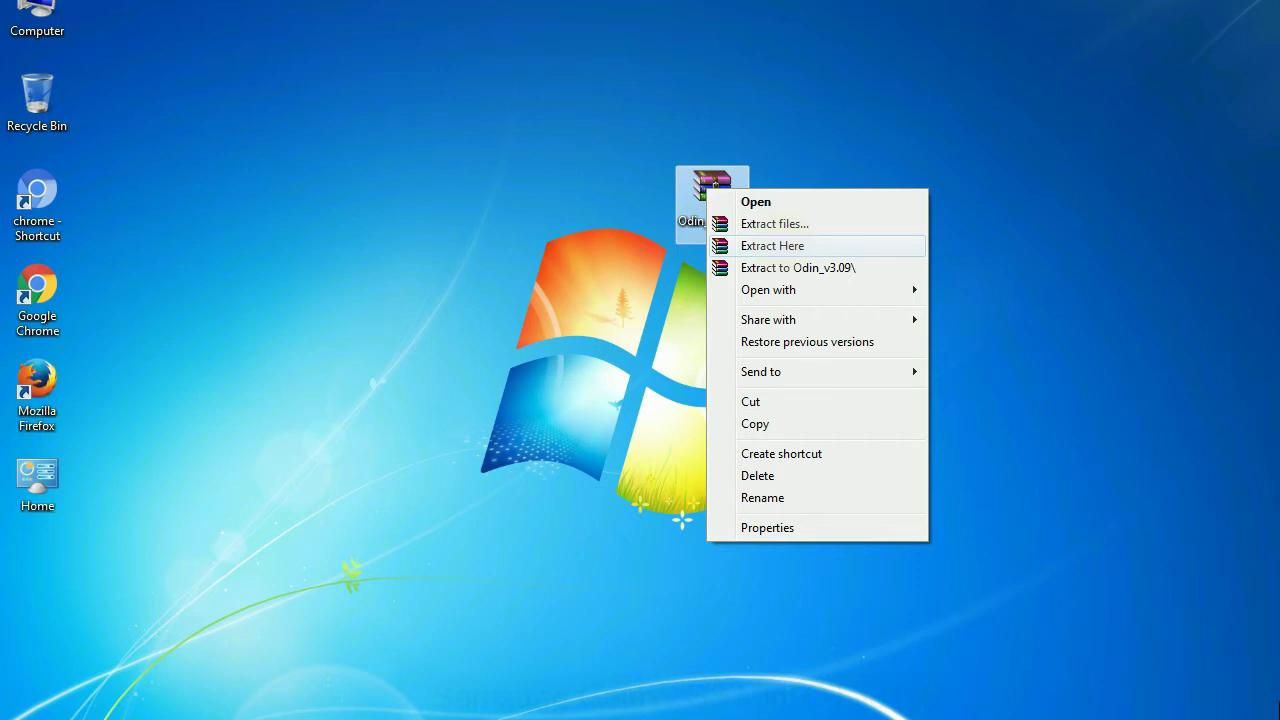
{"action": "key", "text": "Return"}
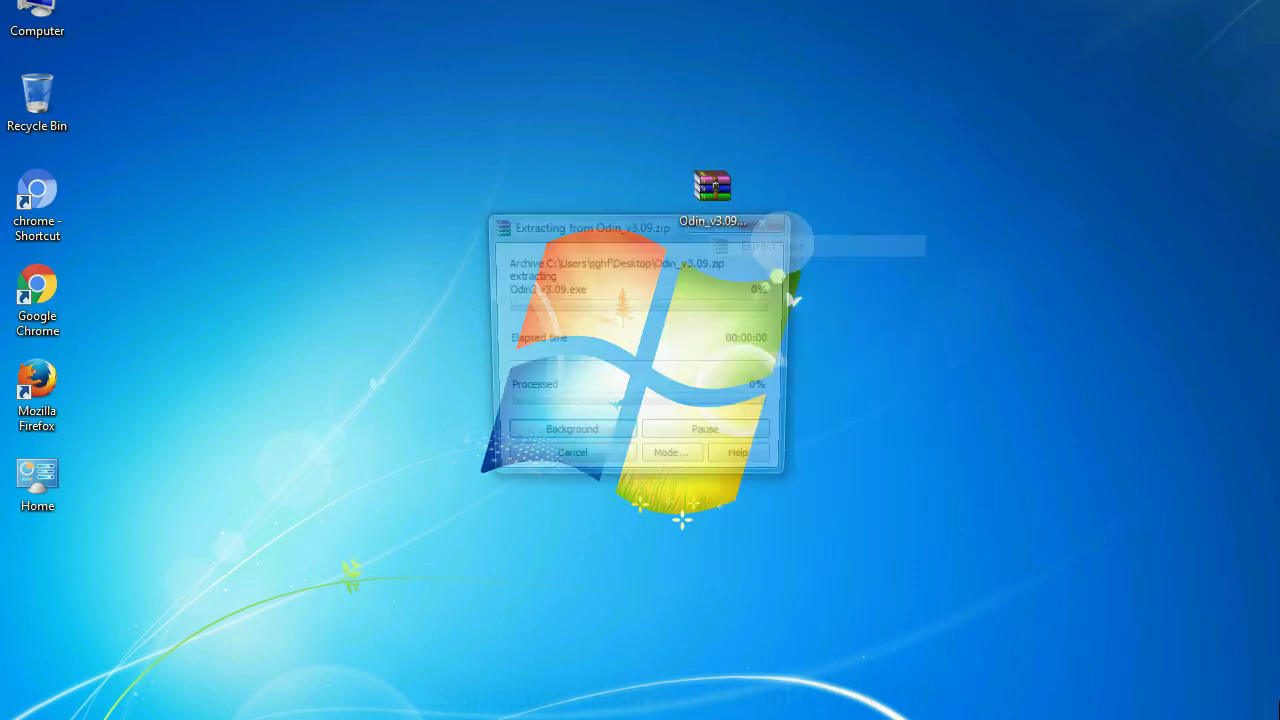
- Run Odin3 v3.09.exe from the extracted folder as administrator
{"action": "double_click", "coordinate": [555, 188]}
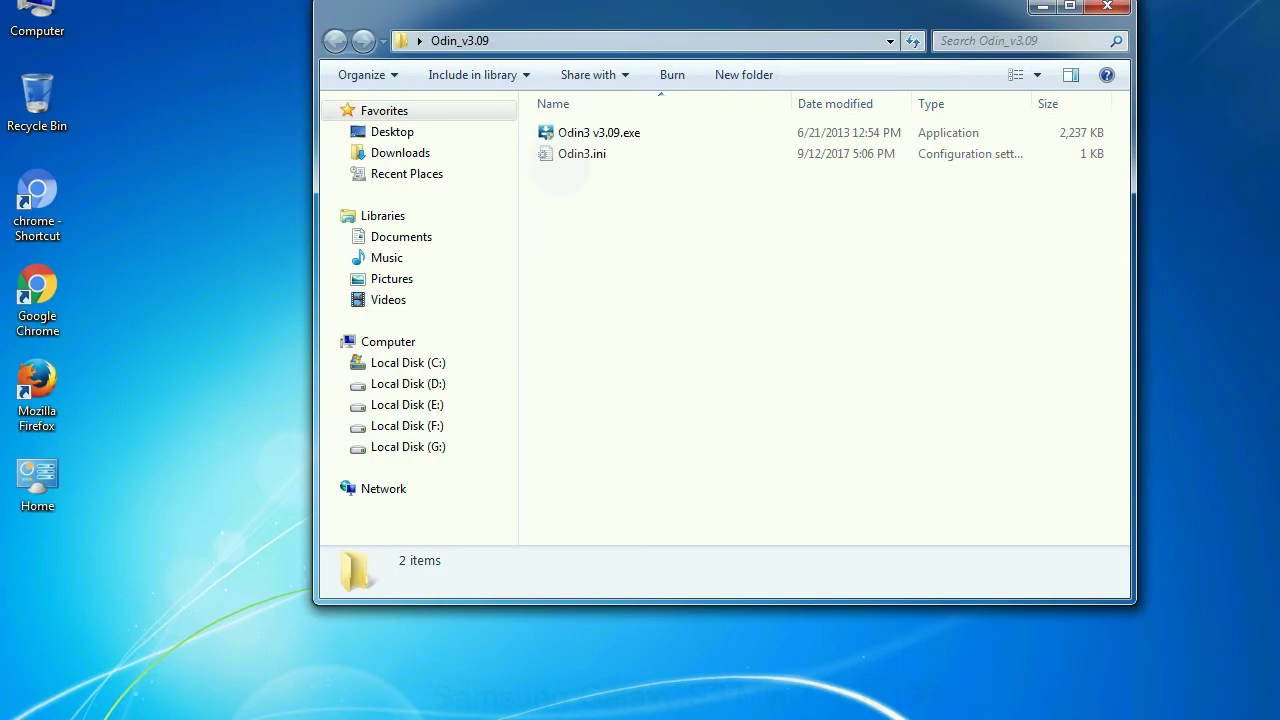
{"action": "right_click", "coordinate": [580, 134]}
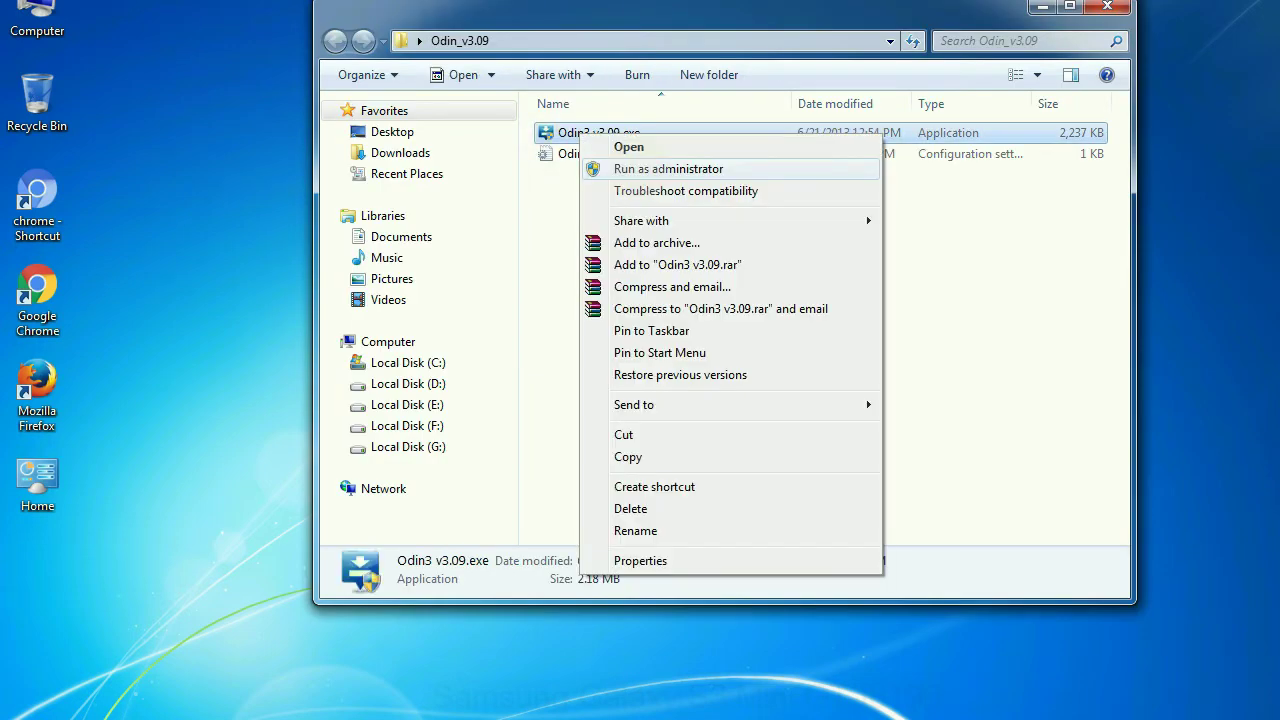
{"action": "key", "text": "Return"}
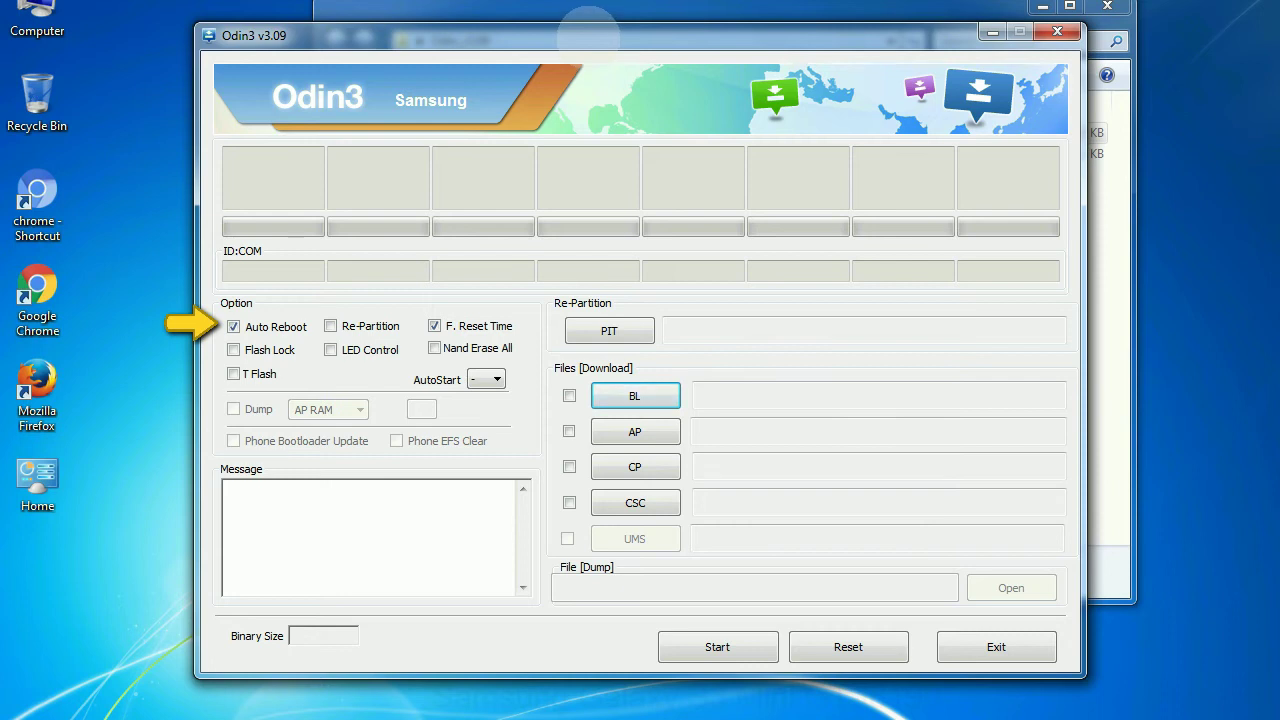
{"action": "left_click_drag", "start_coordinate": [590, 30], "coordinate": [639, 6]}
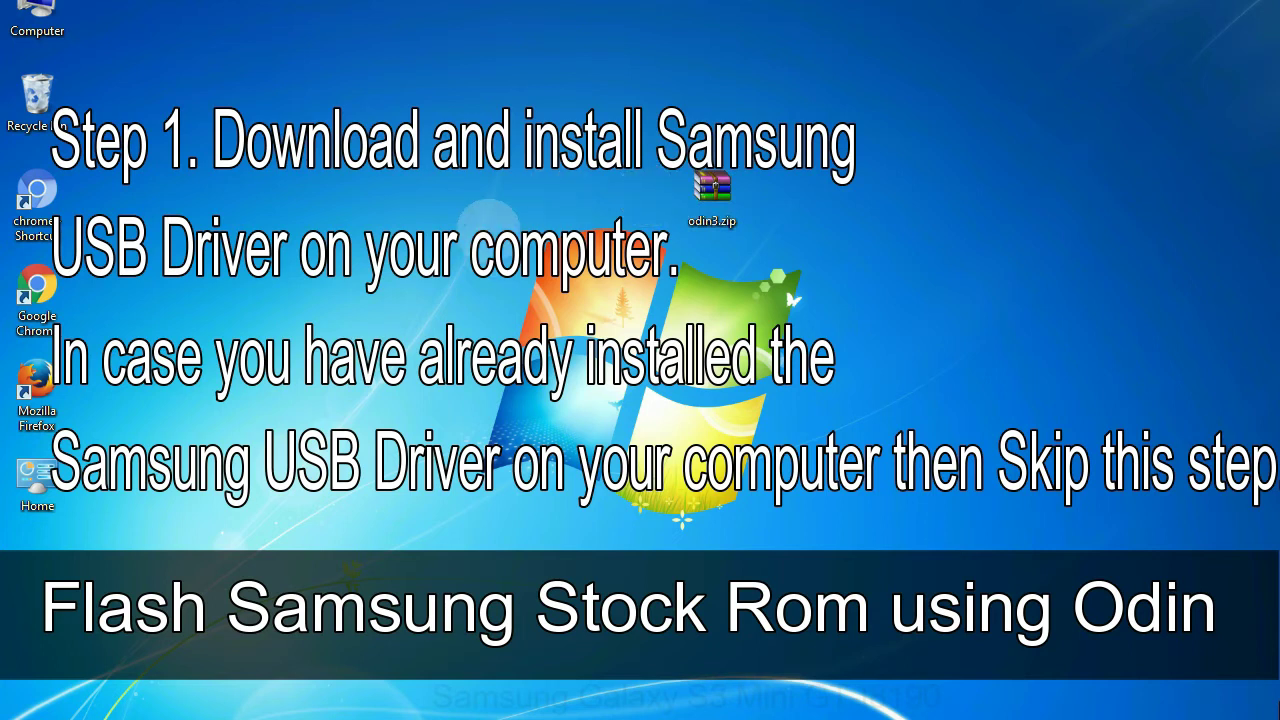
{"action": "left_click", "coordinate": [688, 175]}
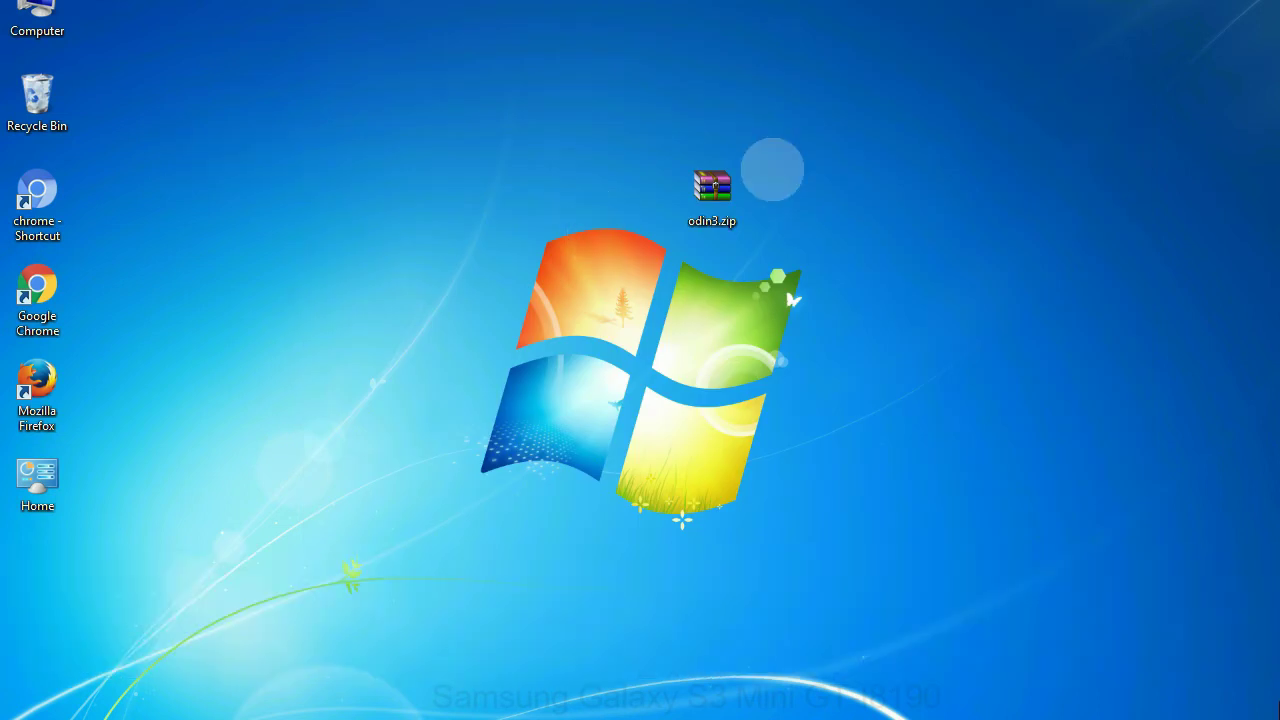
{"action": "left_click", "coordinate": [700, 188]}
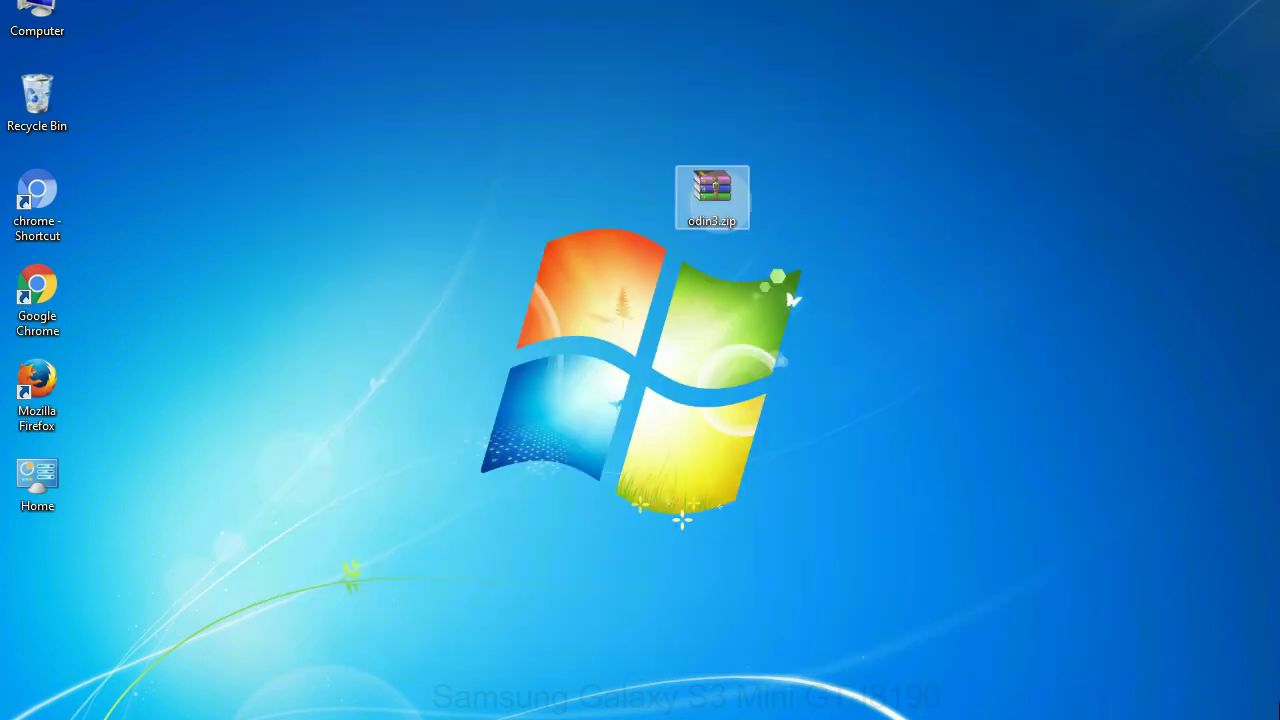
{"action": "left_click", "coordinate": [800, 188]}
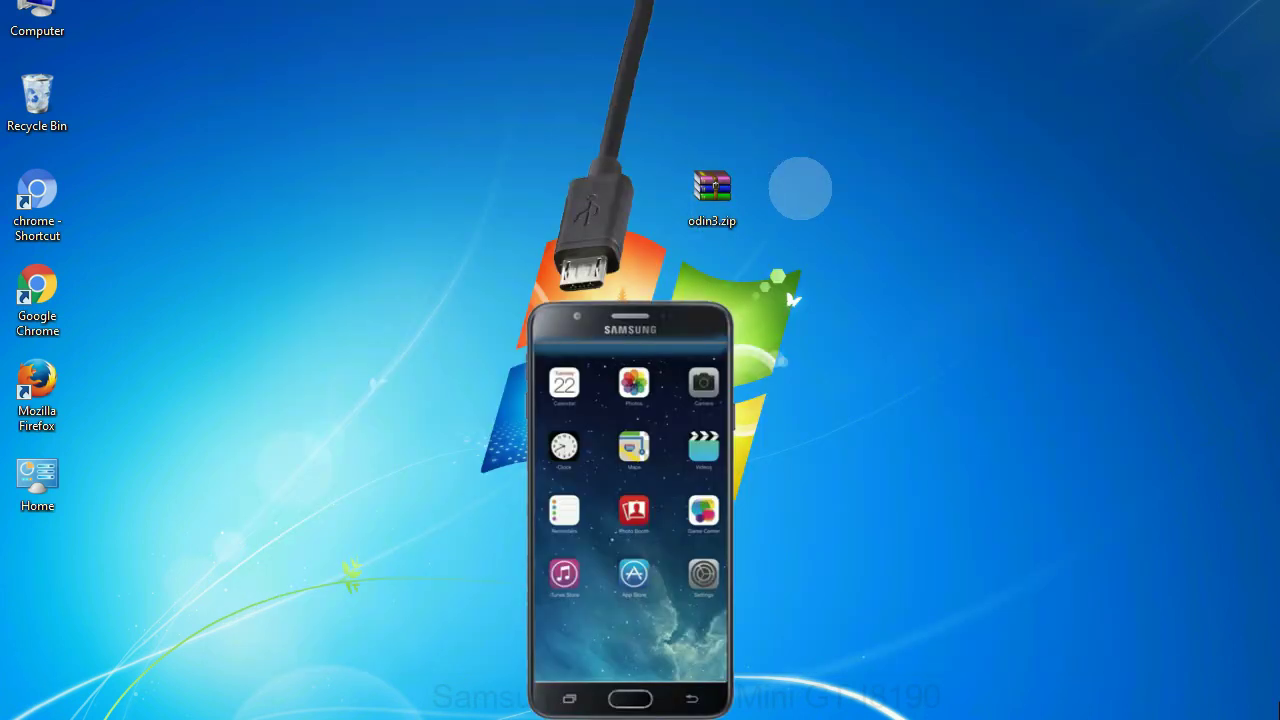
{"action": "left_click", "coordinate": [655, 237]}
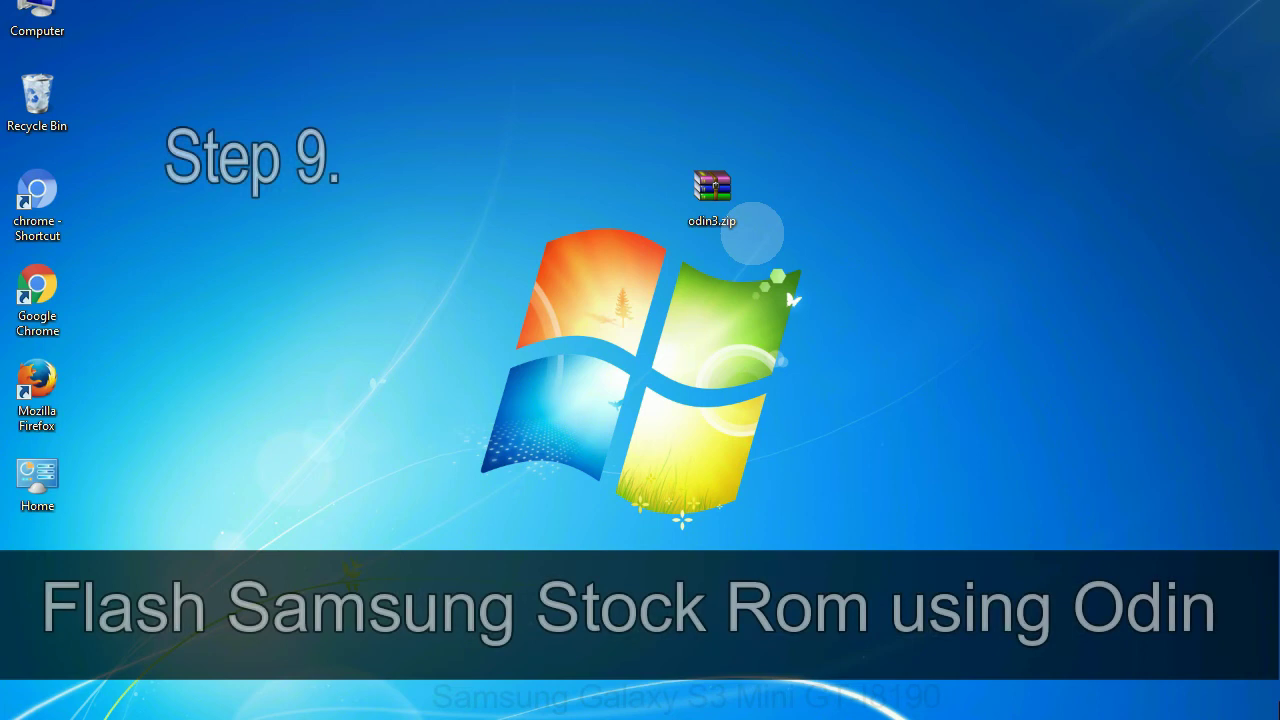
{"action": "left_click", "coordinate": [738, 197]}
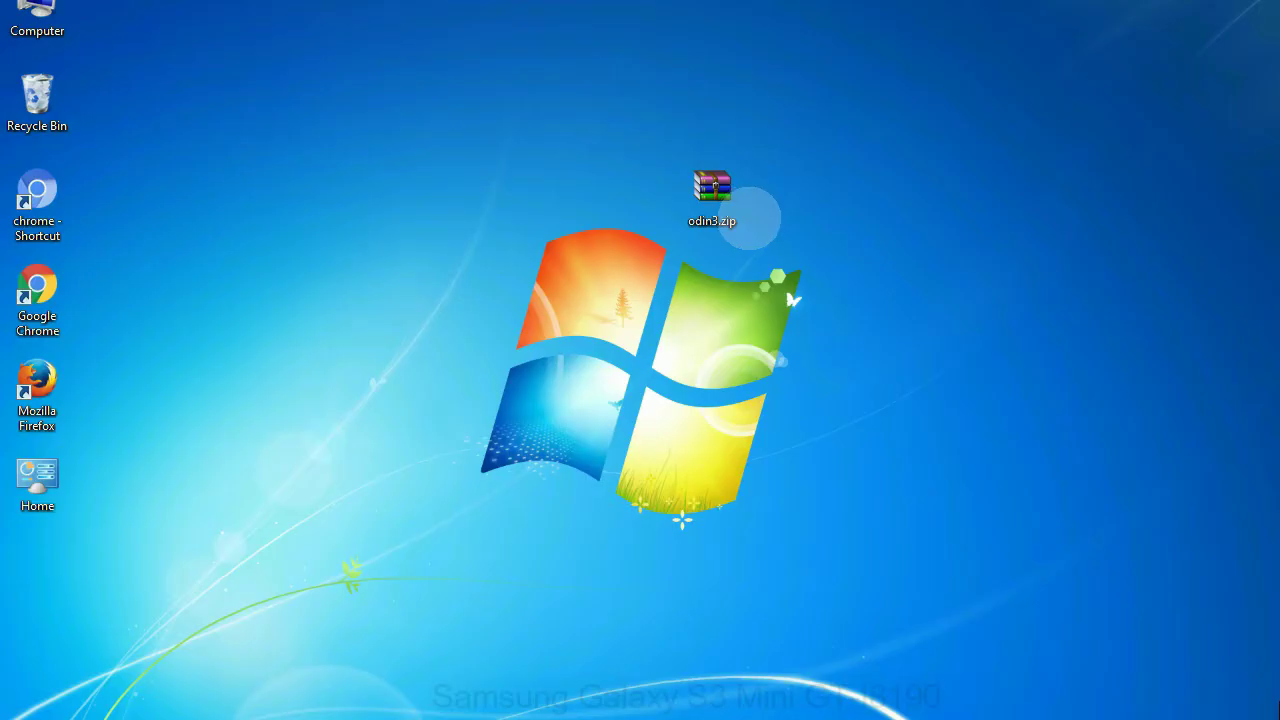
{"action": "left_click", "coordinate": [740, 200]}
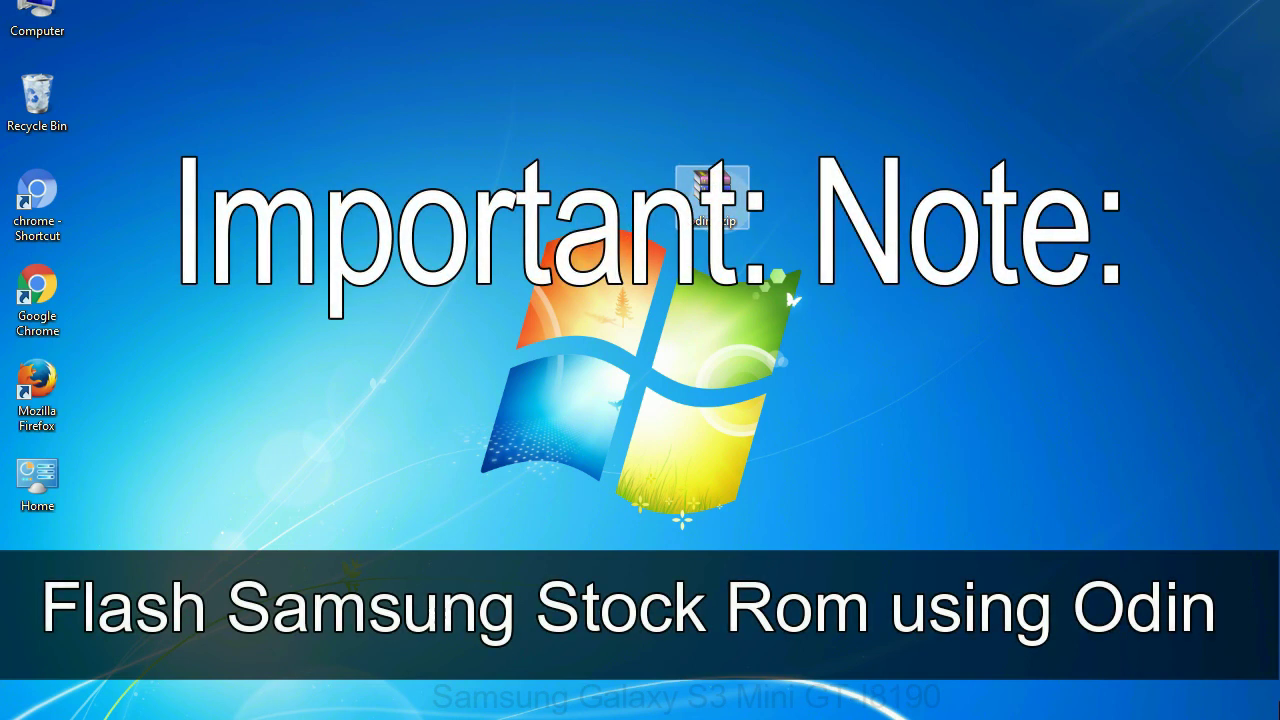
{"action": "left_click", "coordinate": [797, 187]}
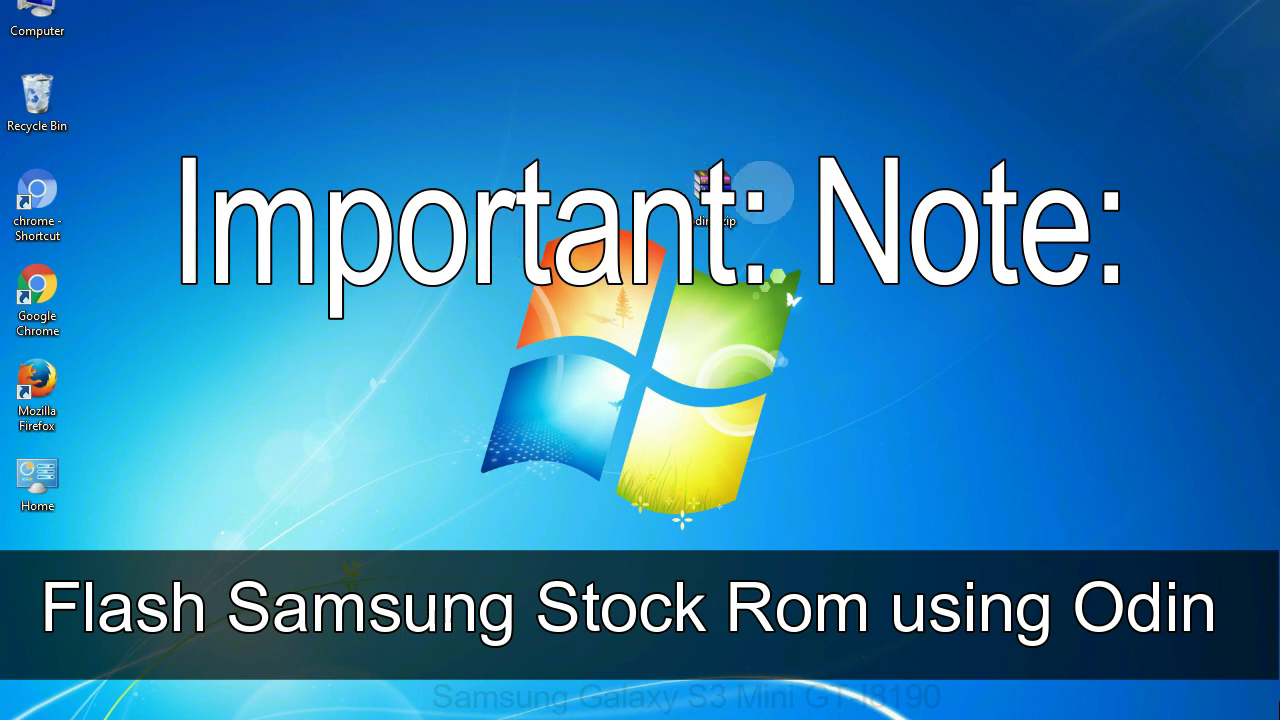
{"action": "left_click", "coordinate": [745, 192]}
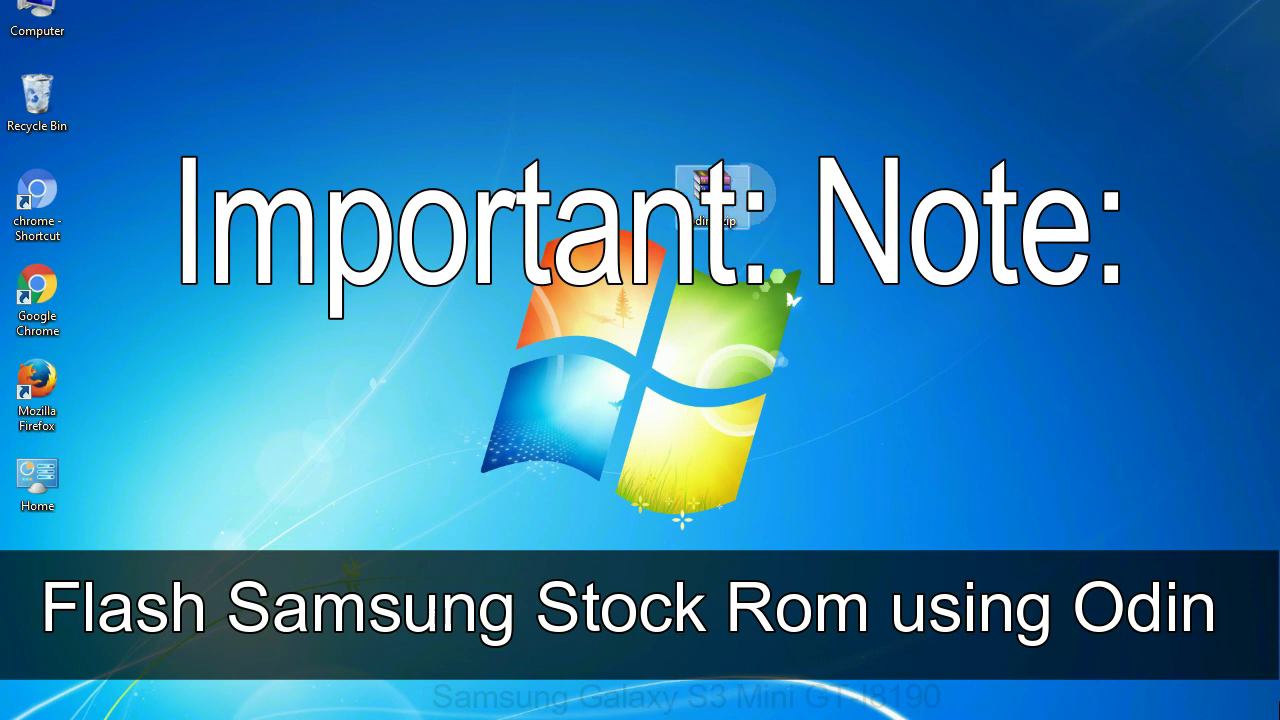